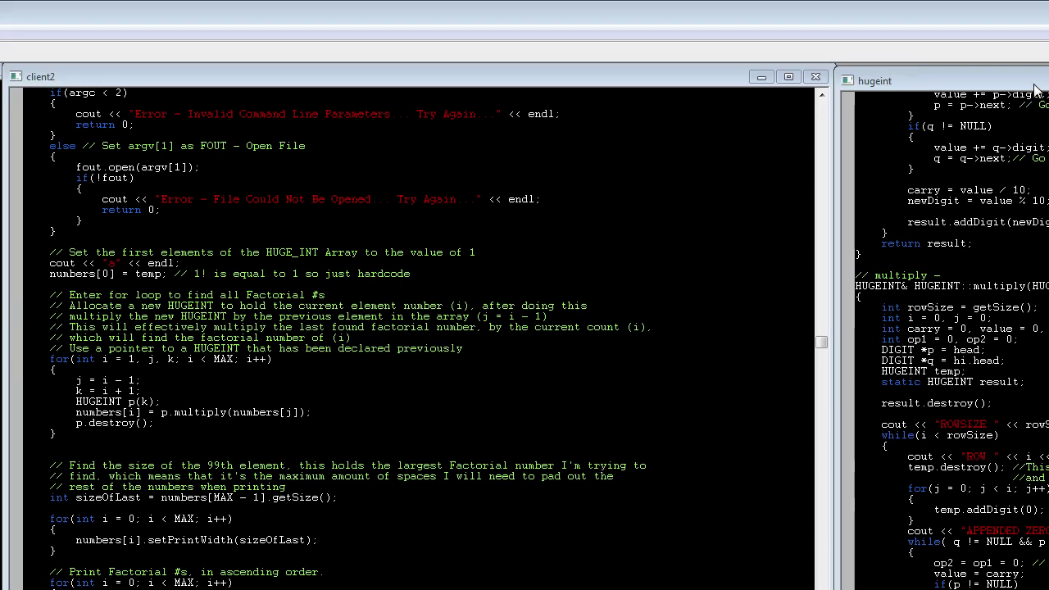
Build the factorial program with F5, dismiss the success report, and launch it with Ctrl+F5.
{"action": "mouse_move", "coordinate": [1035, 82]}
{"action": "left_mouse_down"}
{"action": "mouse_move", "coordinate": [832, 66]}
{"action": "mouse_move", "coordinate": [341, 63]}
{"action": "left_mouse_up"}
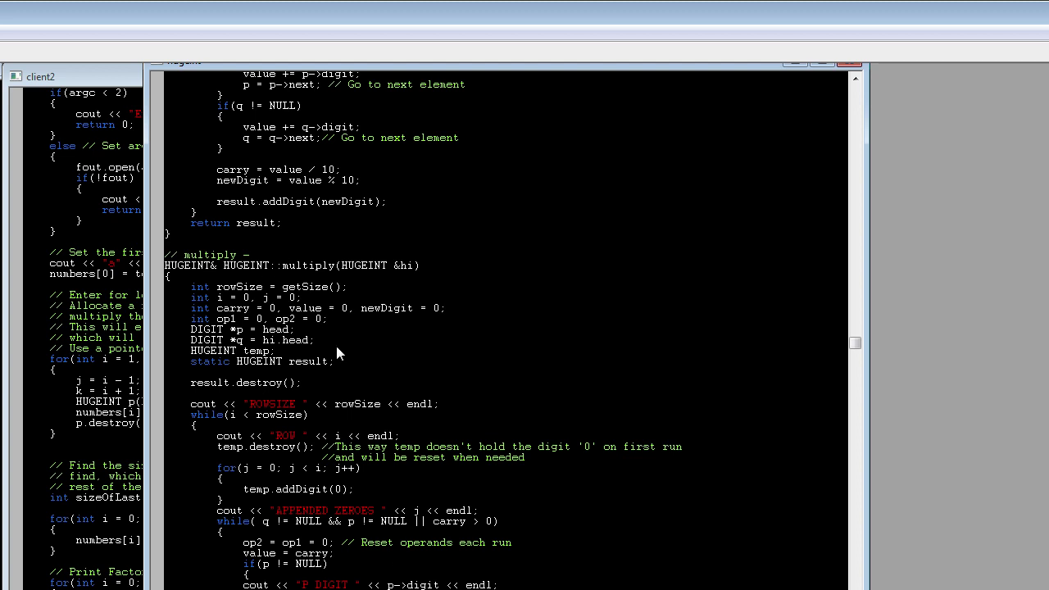
{"action": "left_click_drag", "start_coordinate": [855, 344], "coordinate": [857, 380]}
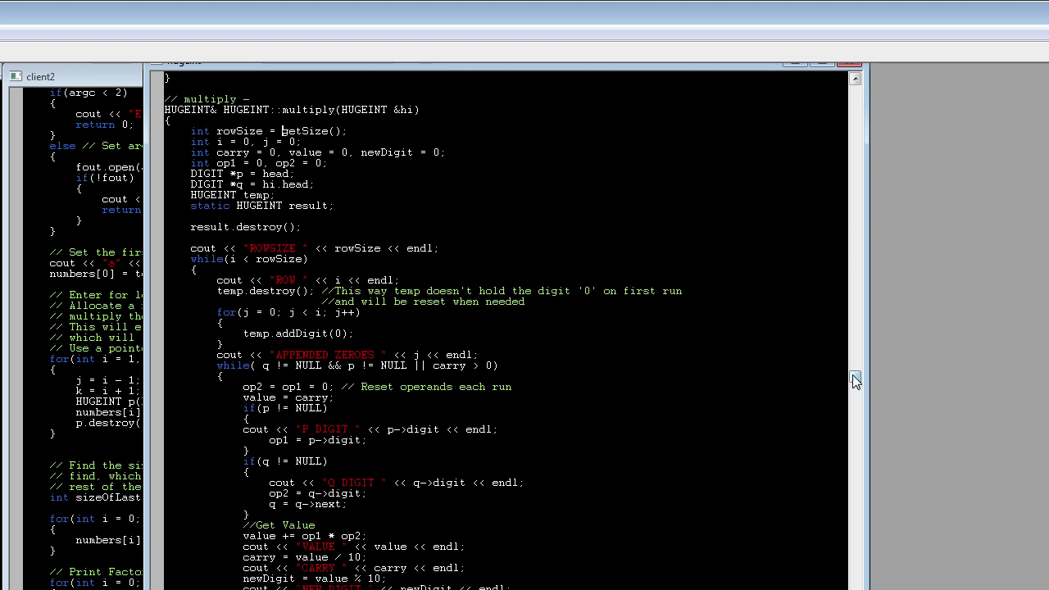
{"action": "mouse_move", "coordinate": [855, 380]}
{"action": "left_mouse_down"}
{"action": "mouse_move", "coordinate": [853, 417]}
{"action": "mouse_move", "coordinate": [855, 288]}
{"action": "left_mouse_up"}
{"action": "left_click_drag", "start_coordinate": [489, 65], "coordinate": [1048, 72]}
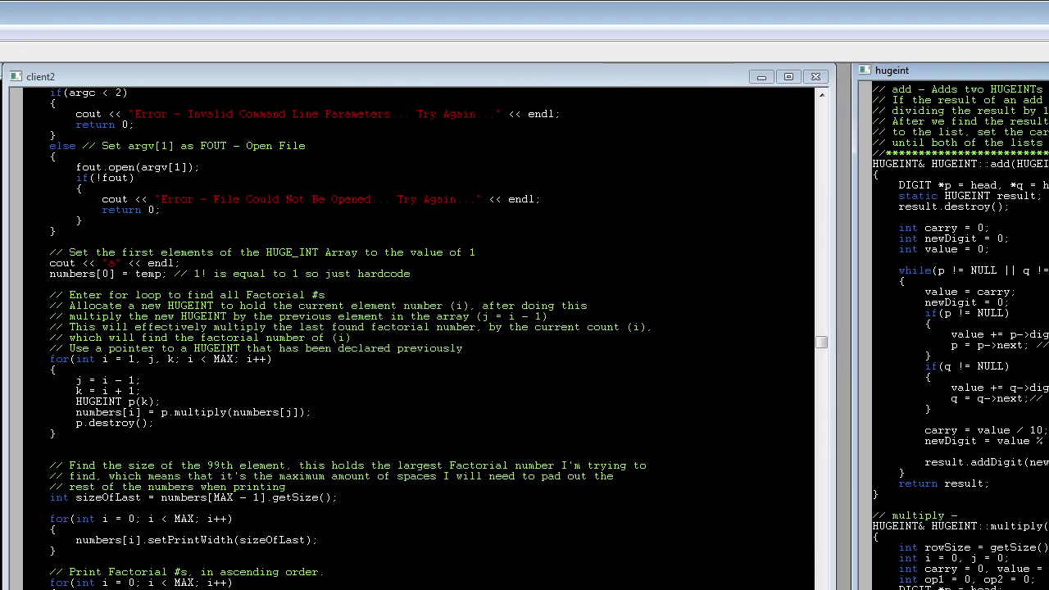
{"action": "left_click", "coordinate": [558, 525]}
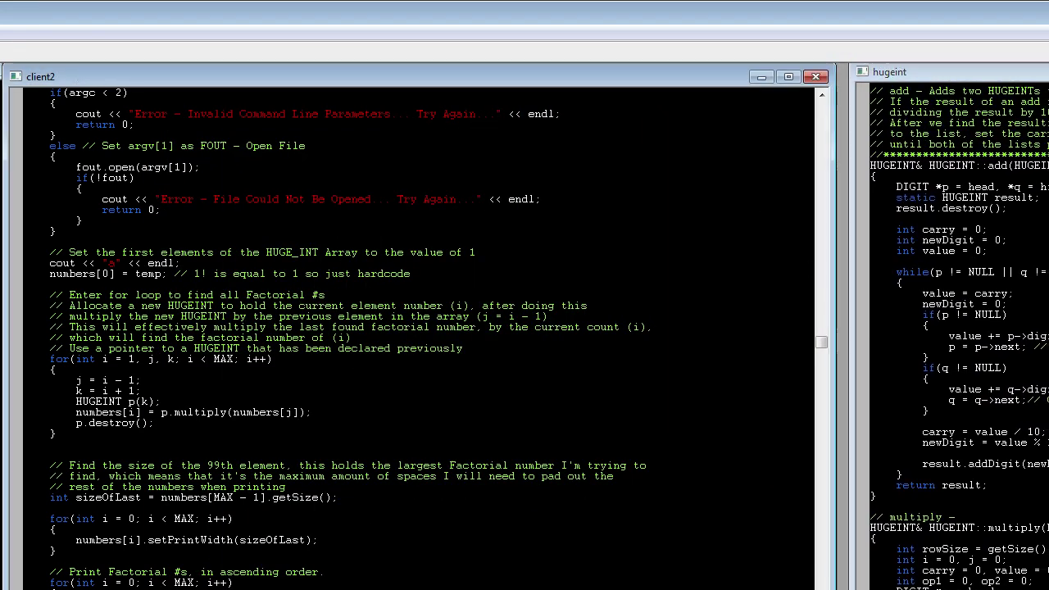
{"action": "key", "text": "F5"}
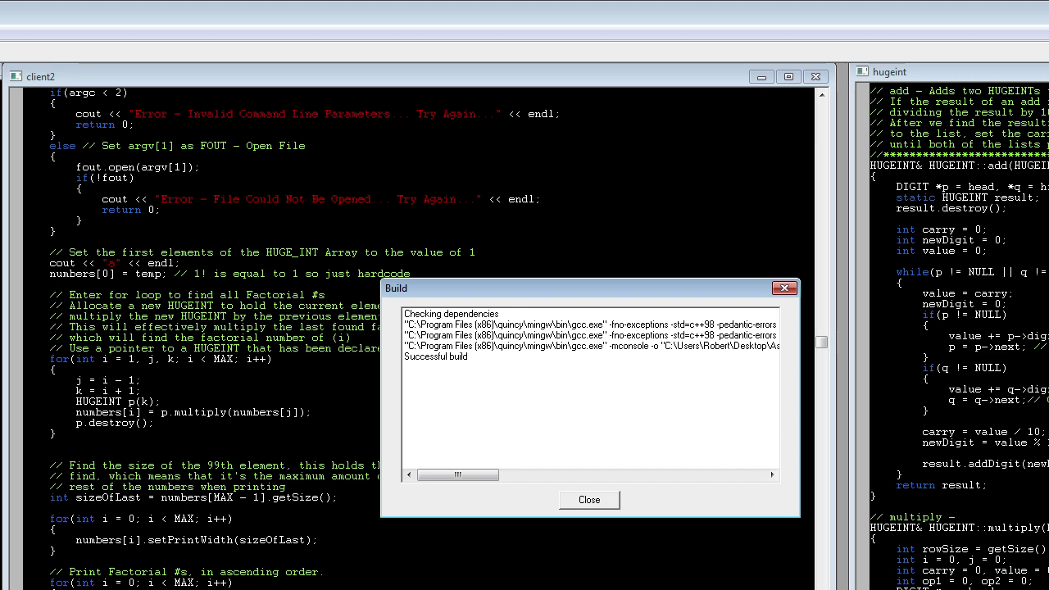
{"action": "left_click", "coordinate": [588, 500]}
{"action": "key", "text": "ctrl+F5"}
{"action": "type", "text": "out.txt"}
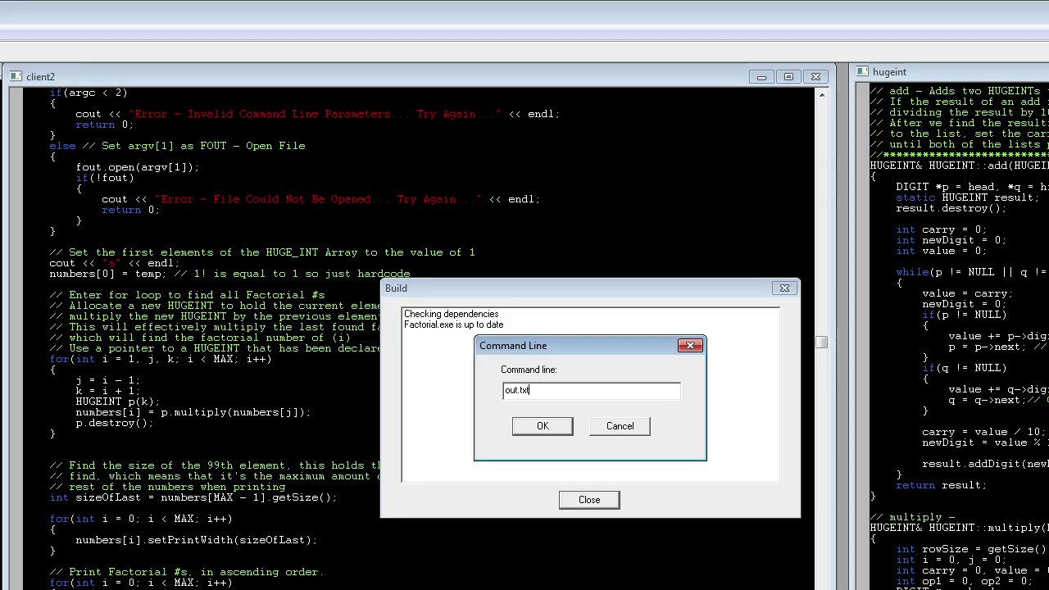
Run the program with out.txt as argument, close the console, and open out.txt in Sublime Text.
{"action": "key", "text": "Return"}
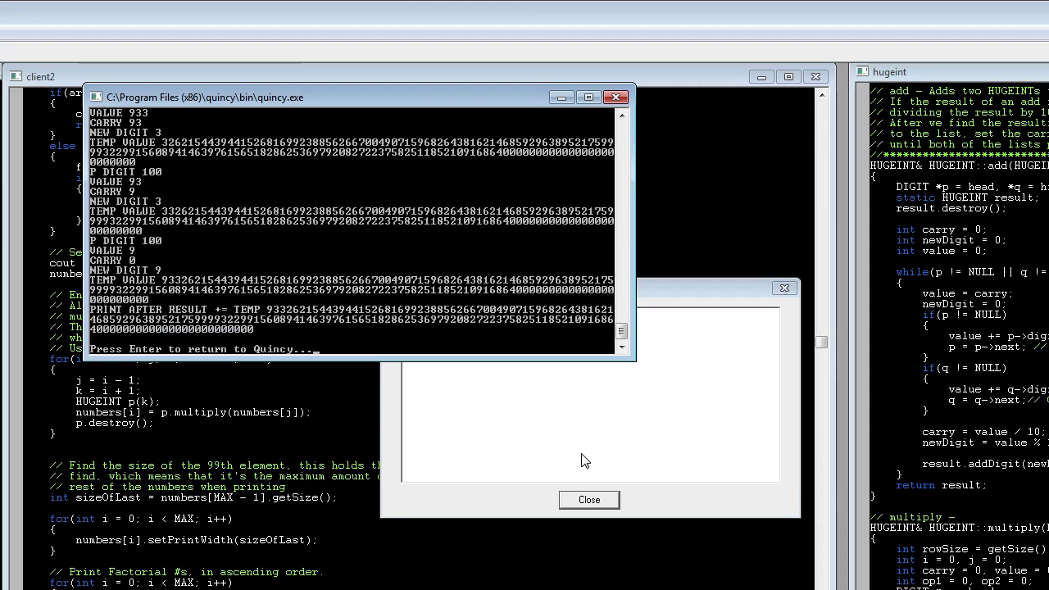
{"action": "key", "text": "Return"}
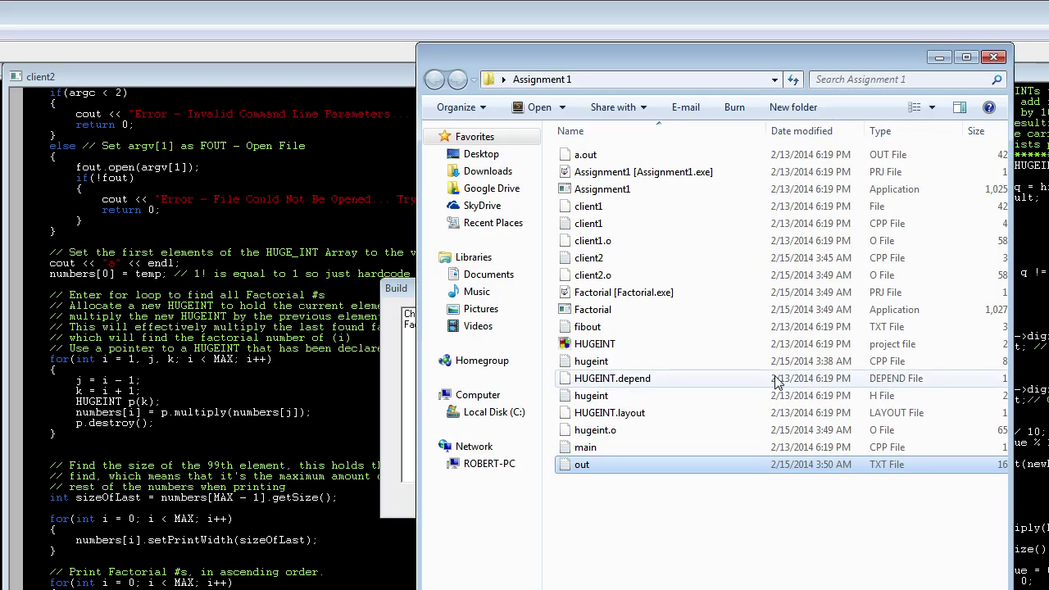
{"action": "left_click", "coordinate": [581, 465]}
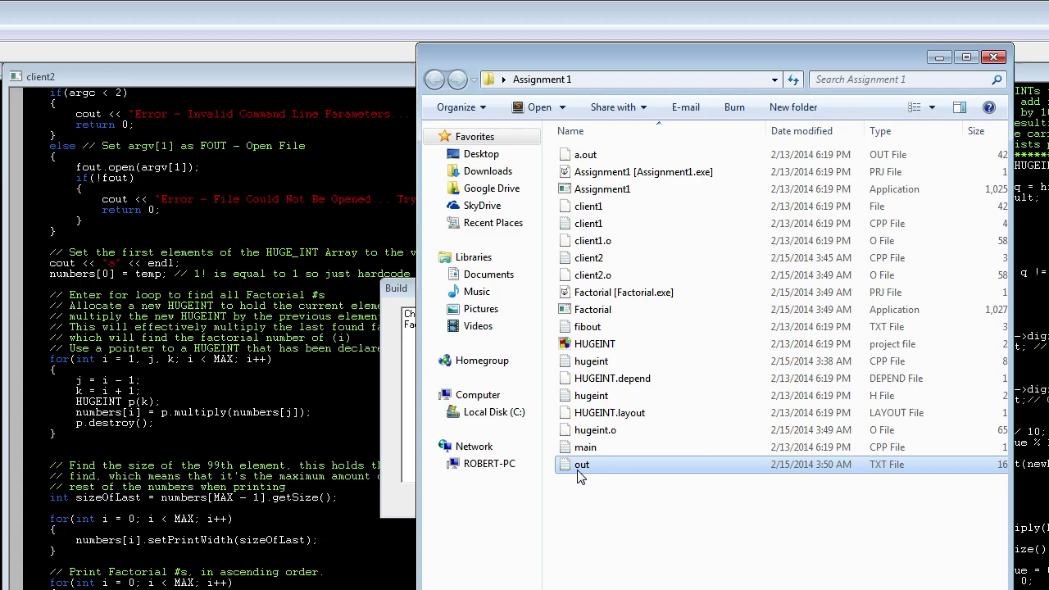
{"action": "double_click", "coordinate": [581, 465]}
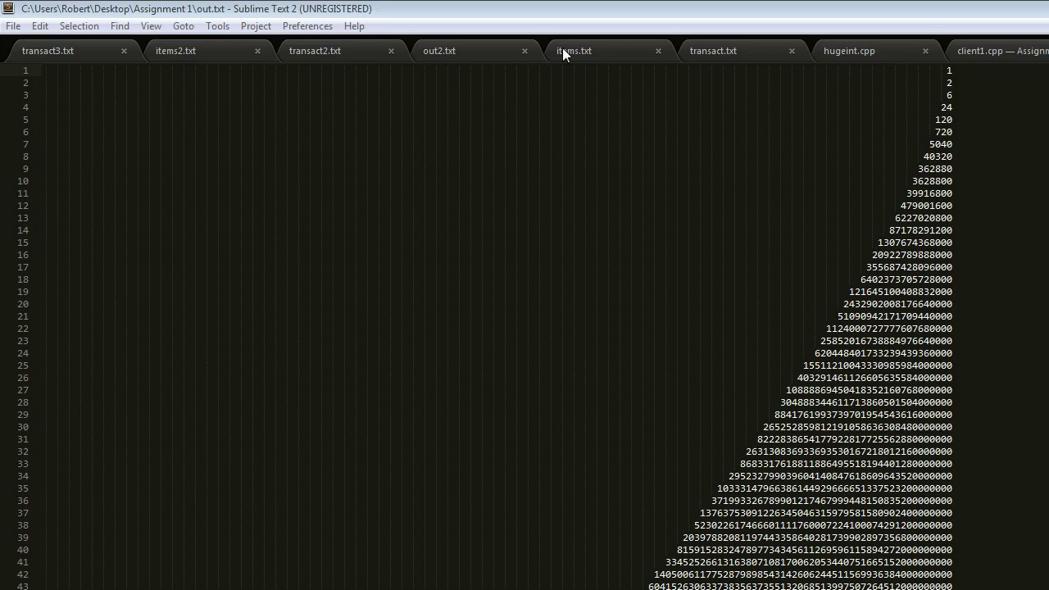
{"action": "scroll", "coordinate": [717, 329], "scroll_direction": "down", "scroll_amount": 5}
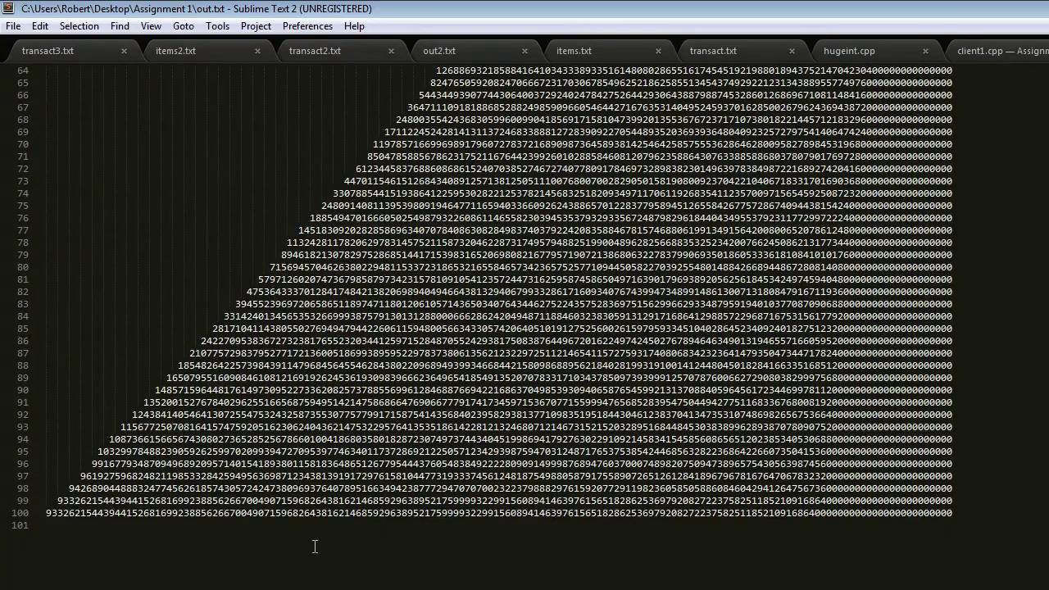
{"action": "scroll", "coordinate": [314, 547], "scroll_direction": "up", "scroll_amount": 5}
{"action": "scroll", "coordinate": [320, 533], "scroll_direction": "up", "scroll_amount": 4}
{"action": "scroll", "coordinate": [327, 517], "scroll_direction": "up", "scroll_amount": 4}
{"action": "scroll", "coordinate": [332, 501], "scroll_direction": "up", "scroll_amount": 4}
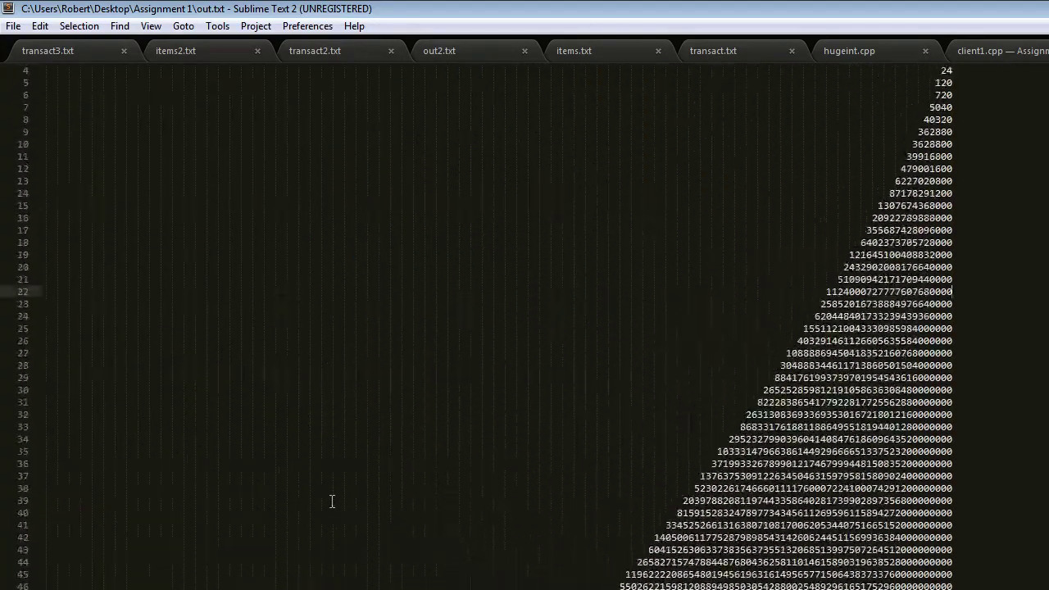
{"action": "scroll", "coordinate": [332, 502], "scroll_direction": "up", "scroll_amount": 1}
{"action": "scroll", "coordinate": [330, 495], "scroll_direction": "down", "scroll_amount": 1}
{"action": "scroll", "coordinate": [330, 495], "scroll_direction": "down", "scroll_amount": 8}
{"action": "scroll", "coordinate": [331, 495], "scroll_direction": "down", "scroll_amount": 8}
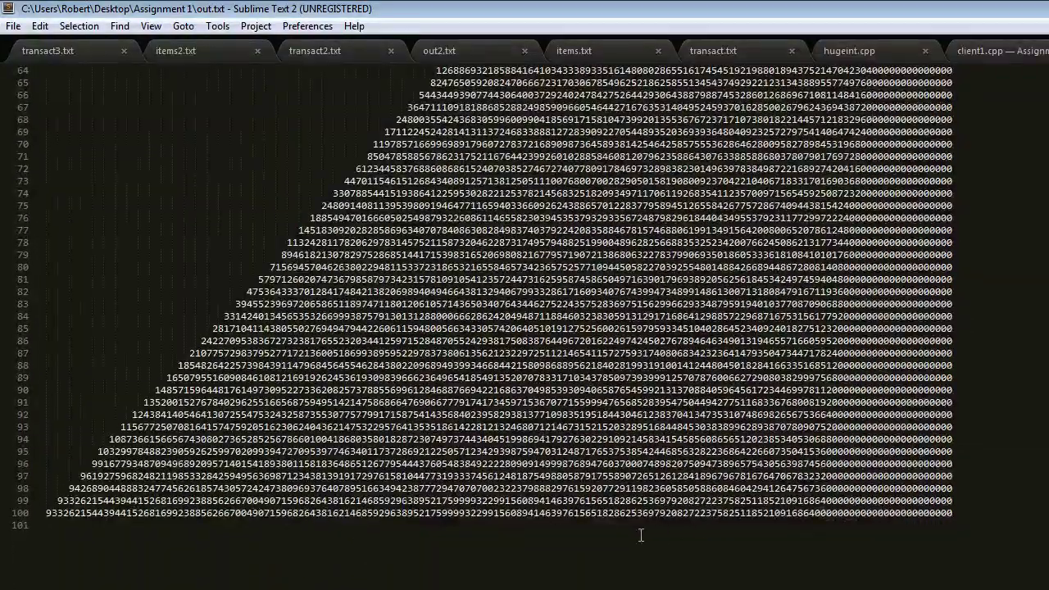
{"action": "scroll", "coordinate": [525, 410], "scroll_direction": "up", "scroll_amount": 1}
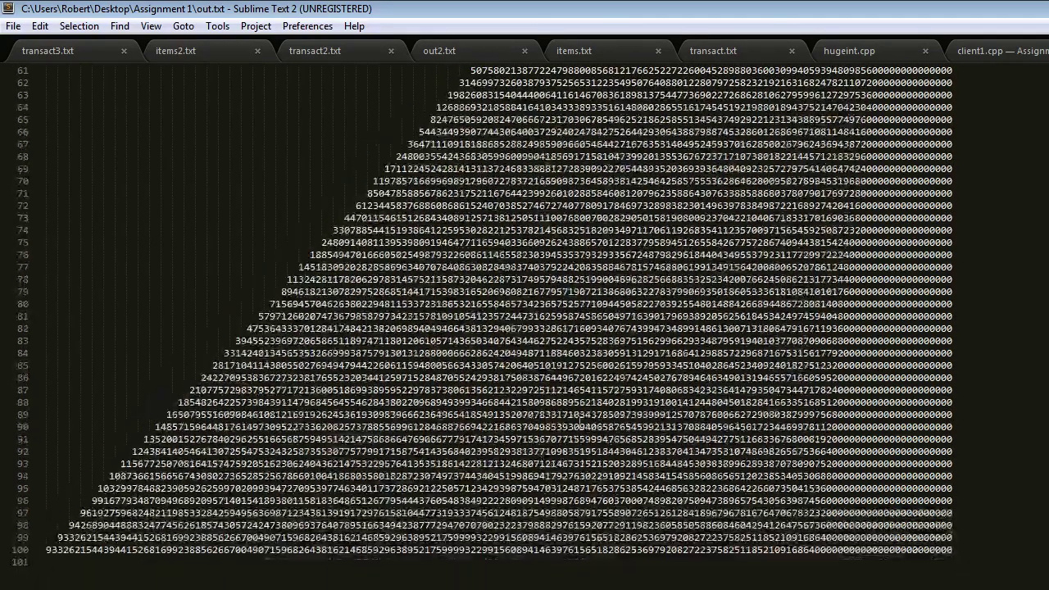
{"action": "key", "text": "alt"}
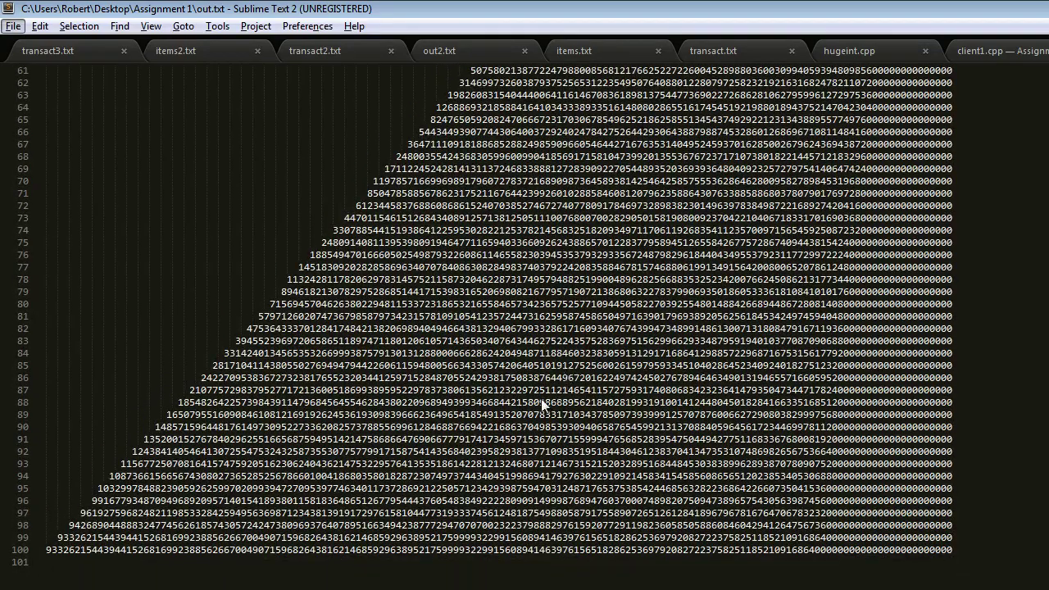
{"action": "key", "text": "alt"}
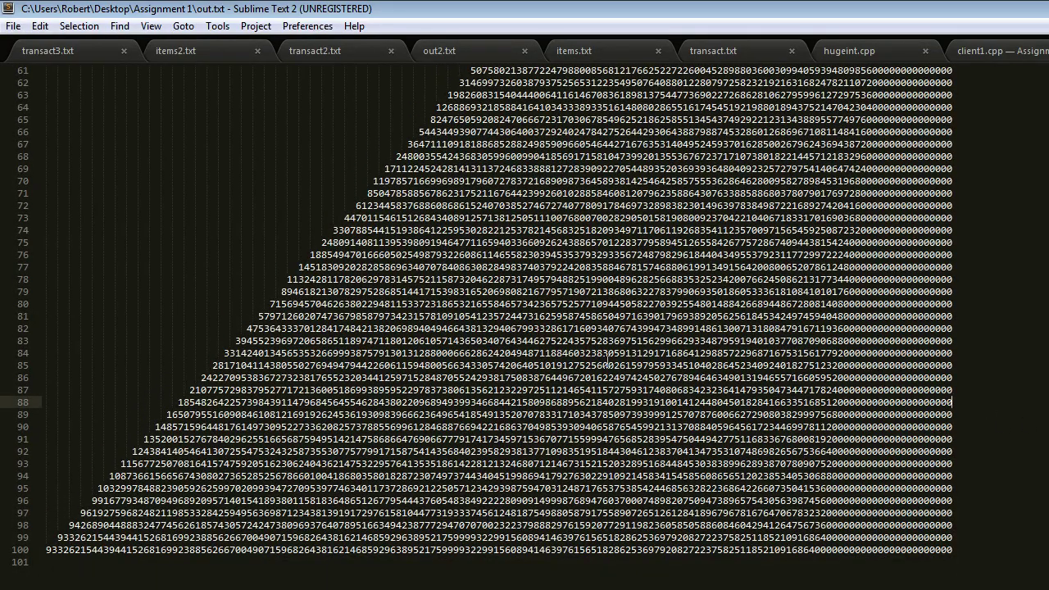
{"action": "scroll", "coordinate": [564, 384], "scroll_direction": "up", "scroll_amount": 3}
{"action": "scroll", "coordinate": [746, 310], "scroll_direction": "up", "scroll_amount": 5}
{"action": "scroll", "coordinate": [745, 310], "scroll_direction": "up", "scroll_amount": 5}
{"action": "scroll", "coordinate": [746, 310], "scroll_direction": "up", "scroll_amount": 5}
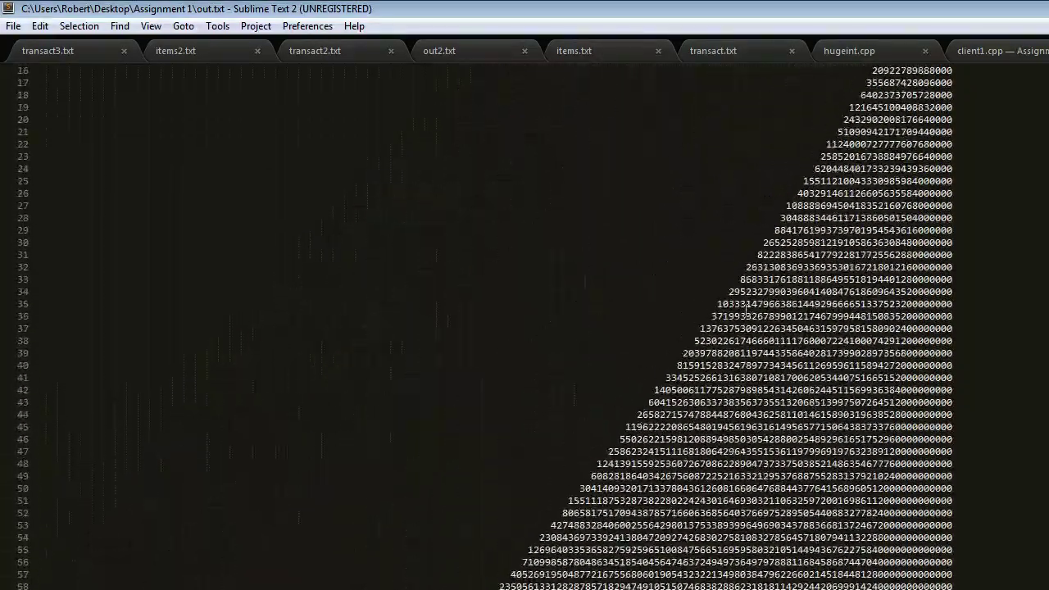
{"action": "scroll", "coordinate": [746, 310], "scroll_direction": "up", "scroll_amount": 5}
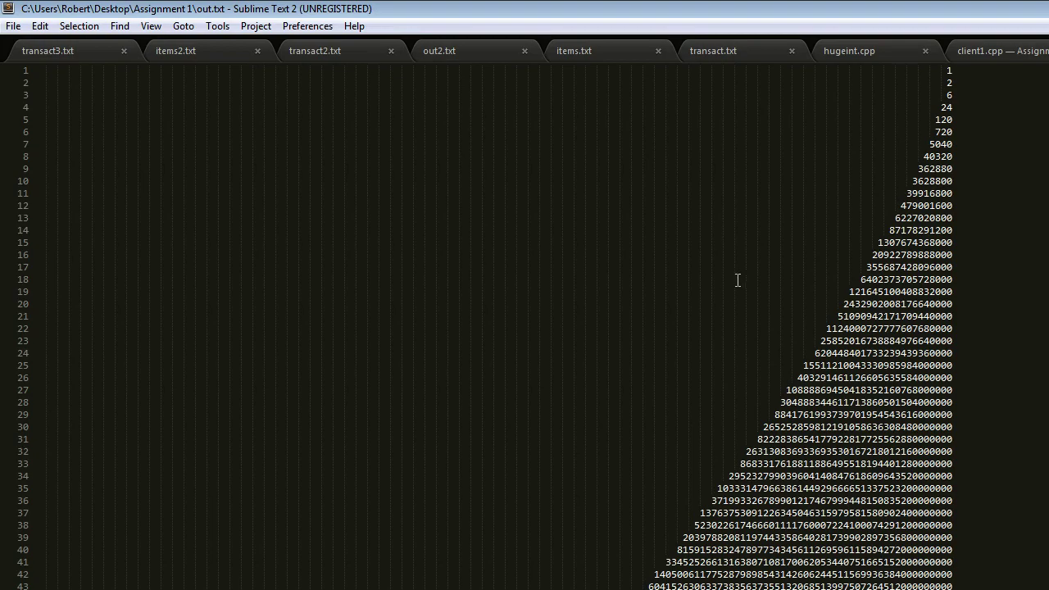